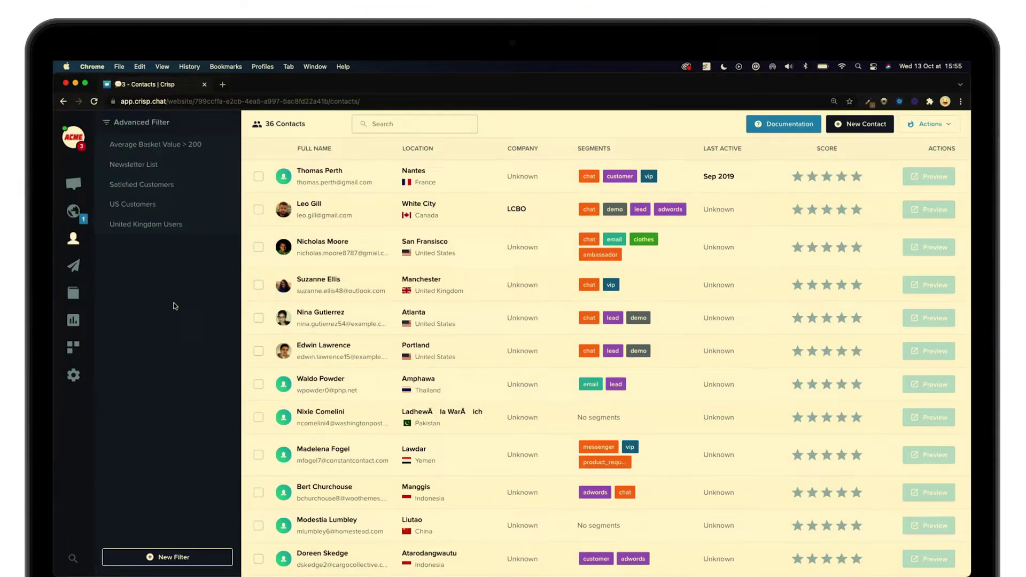
Import contact profiles from us-500.csv and start the CSV import
left_click(925, 124)
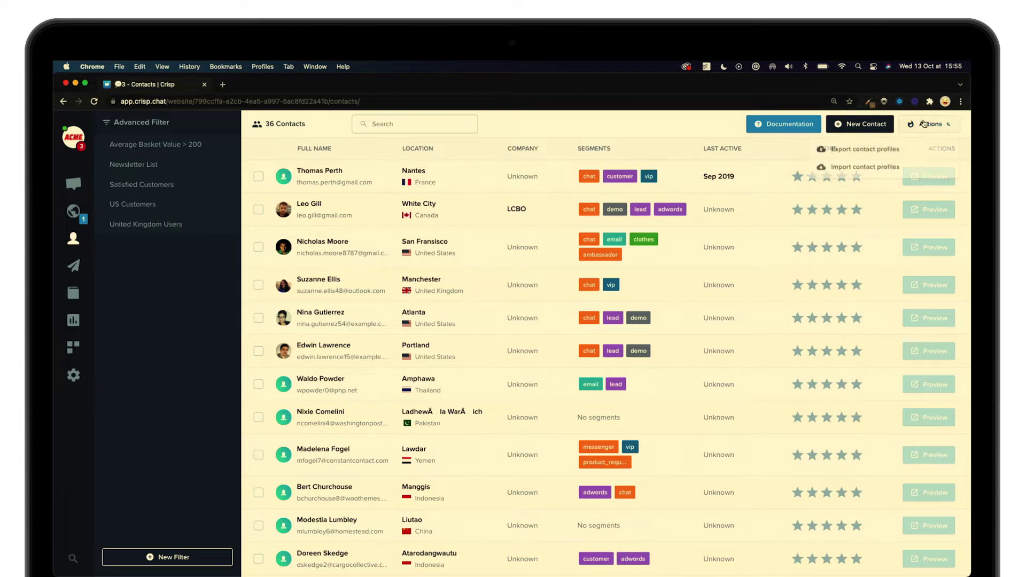
left_click(872, 167)
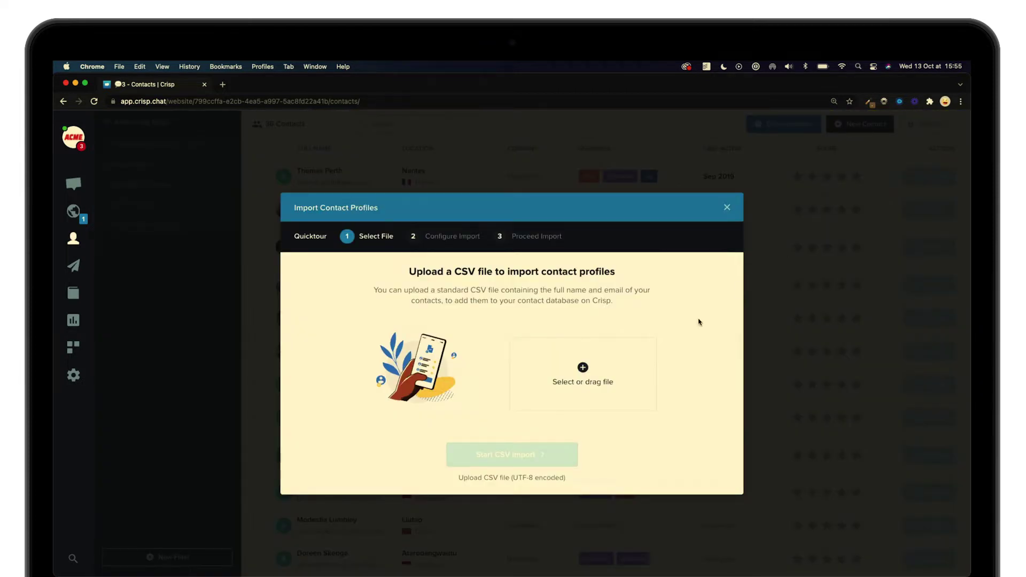
left_click(582, 367)
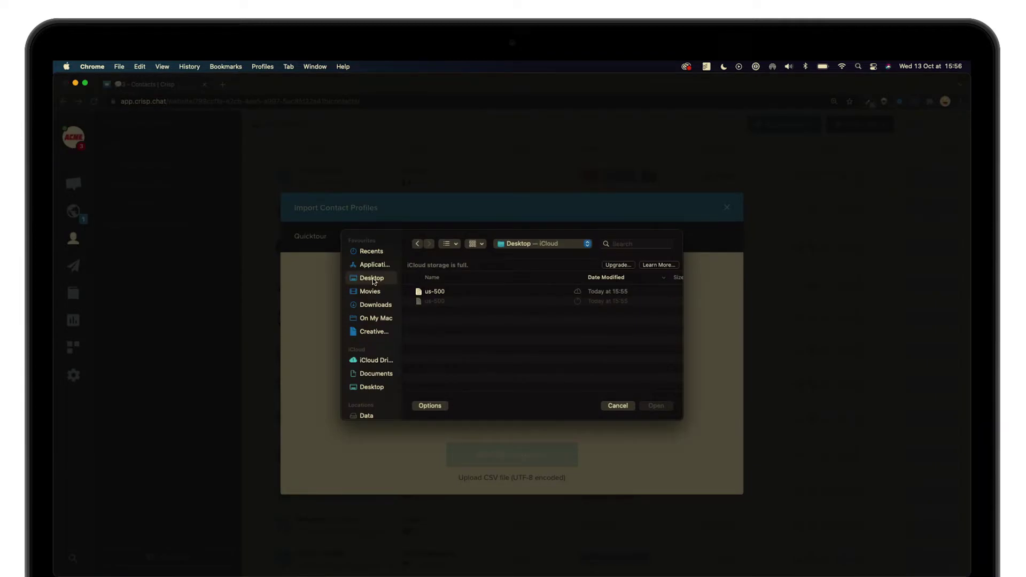
double_click(449, 293)
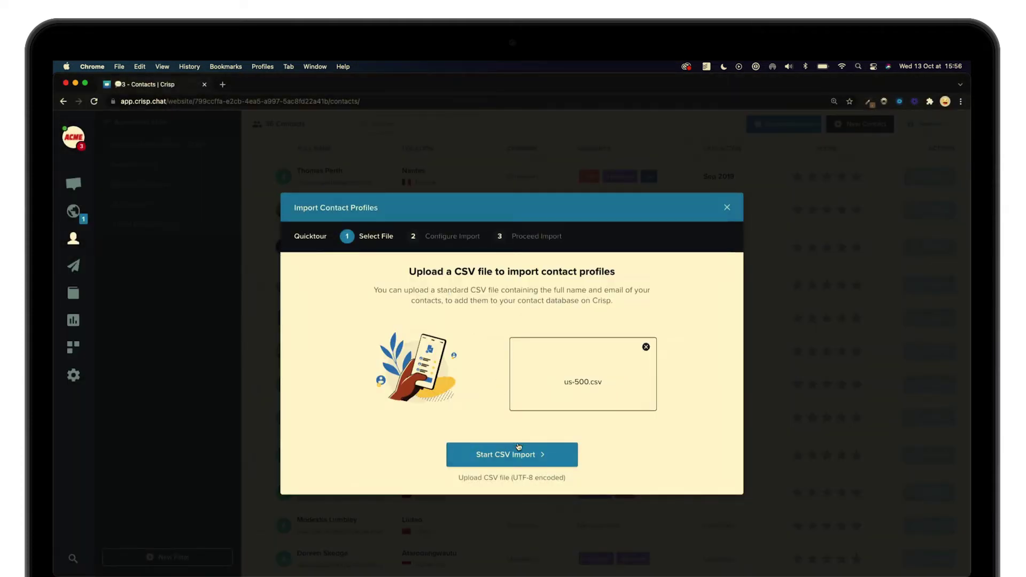
left_click(518, 455)
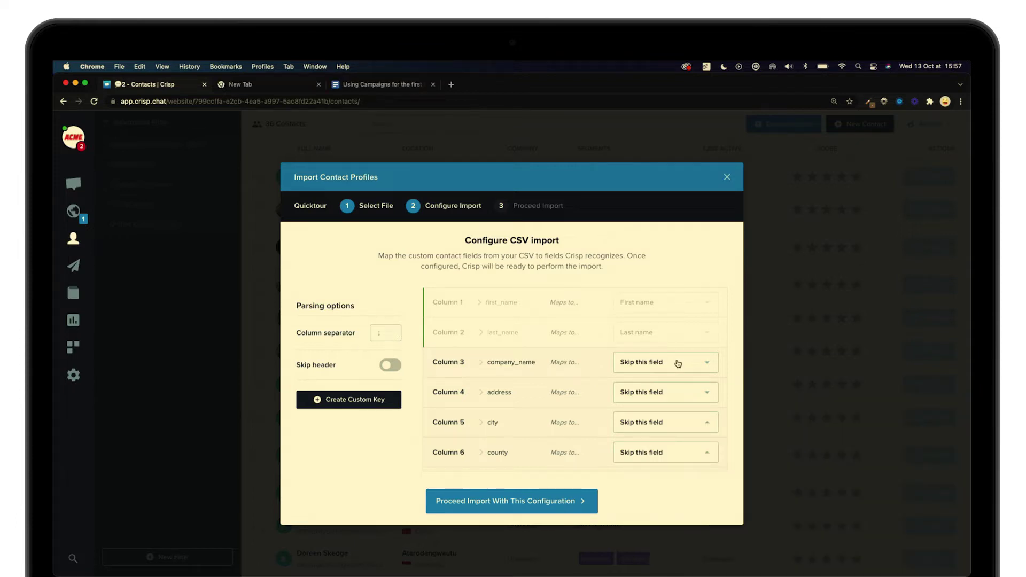
Map Column 3 to Company and Column 4 to Postal address
left_click(685, 363)
scroll(663, 428, "down", 5)
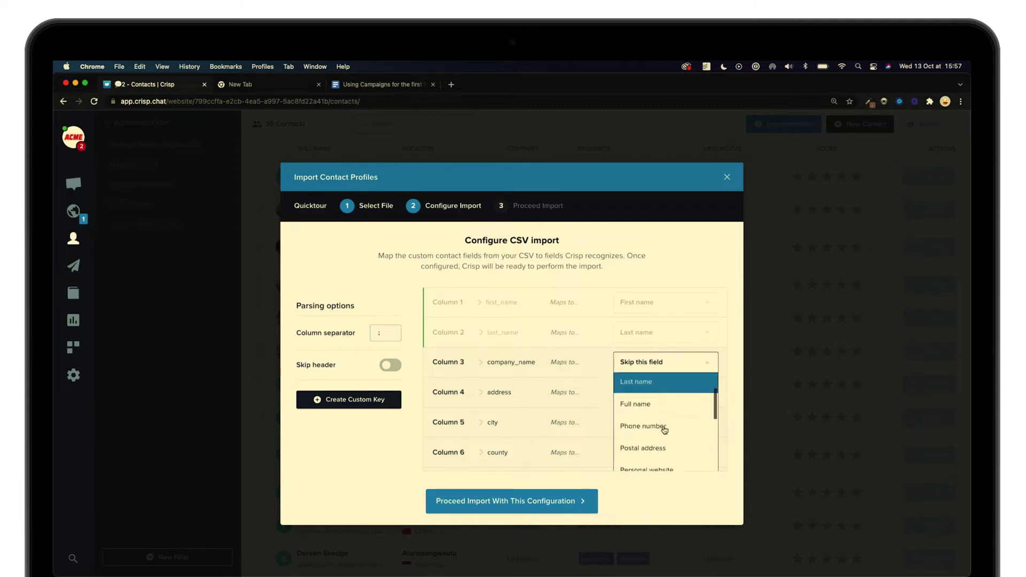
scroll(662, 429, "down", 2)
left_click(658, 409)
left_click(688, 400)
scroll(662, 444, "down", 5)
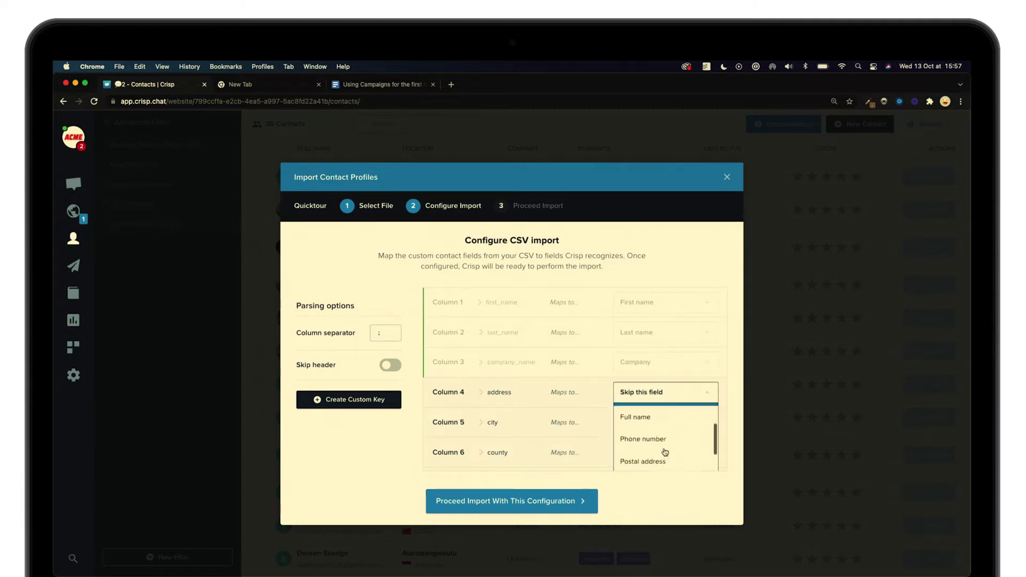
left_click(659, 425)
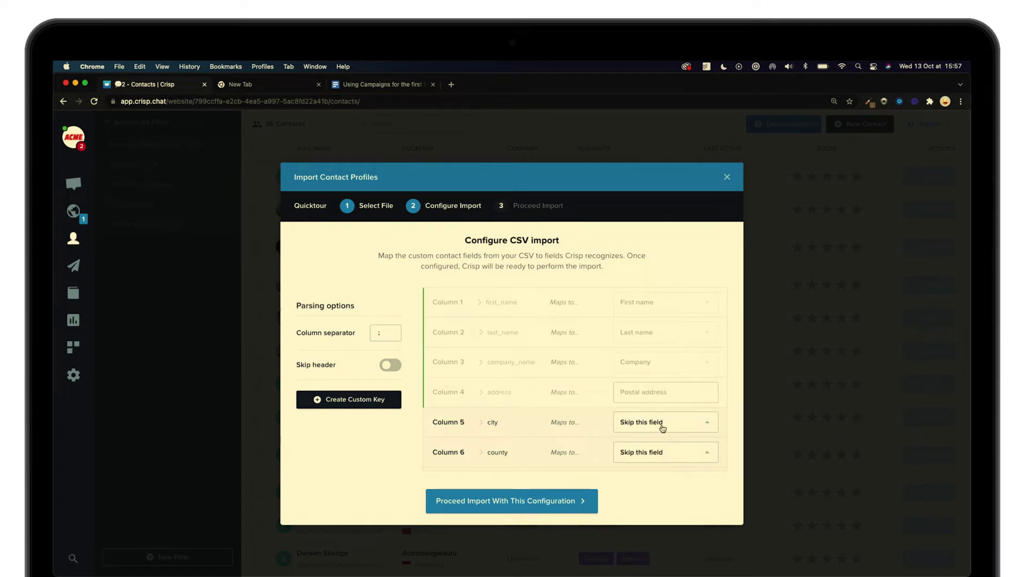
Map Column 5 to City and Column 12 to Personal website
scroll(664, 426, "down", 2)
left_click(672, 364)
scroll(657, 369, "down", 3)
scroll(654, 369, "down", 1)
left_click(647, 362)
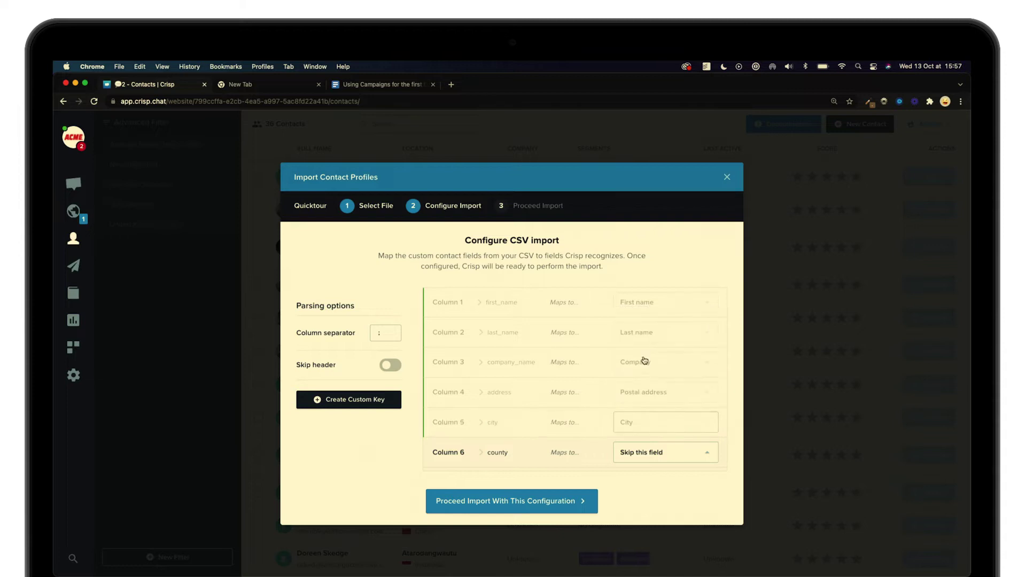
scroll(666, 417, "down", 3)
scroll(666, 417, "down", 1)
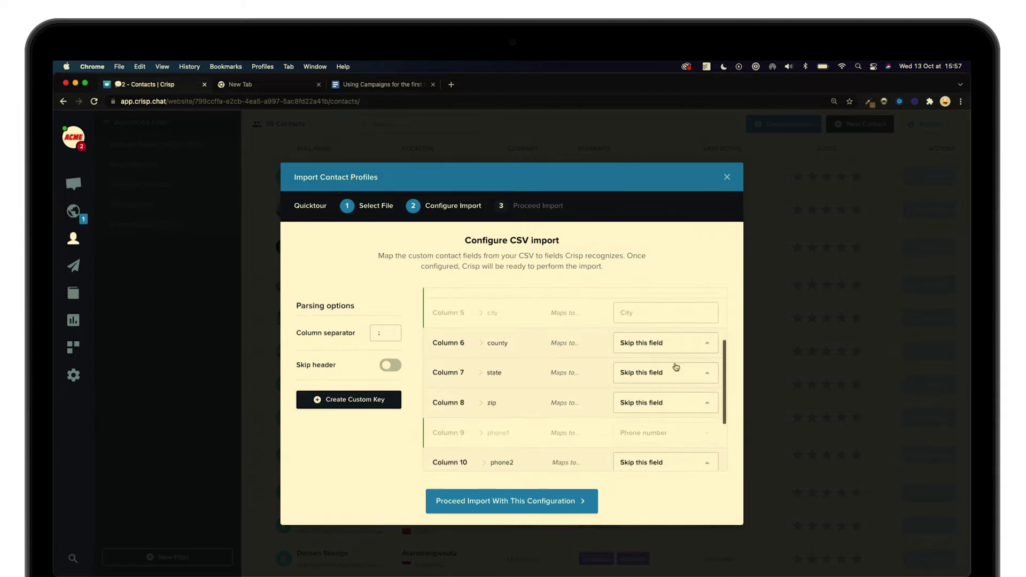
scroll(673, 415, "down", 3)
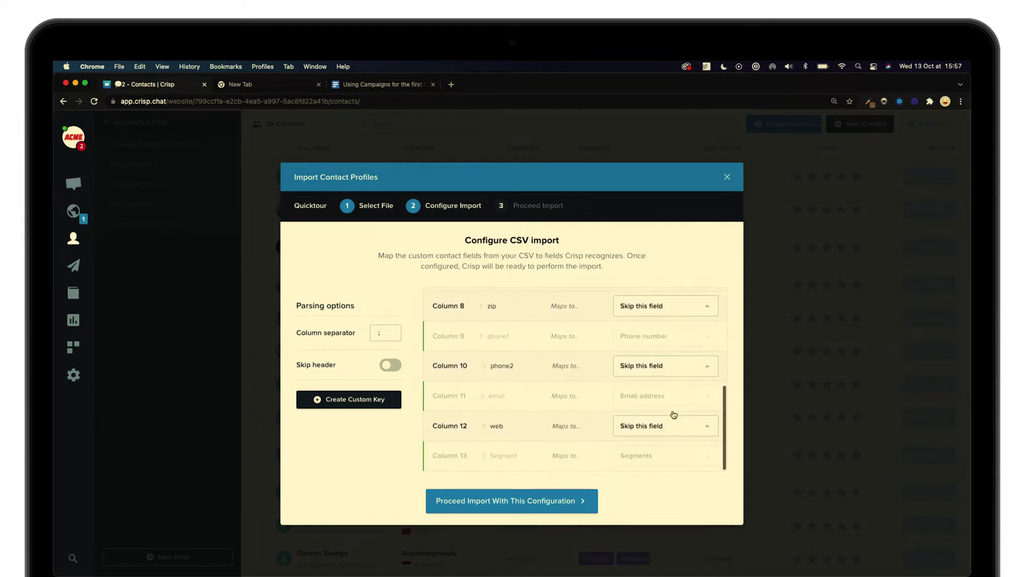
left_click(679, 429)
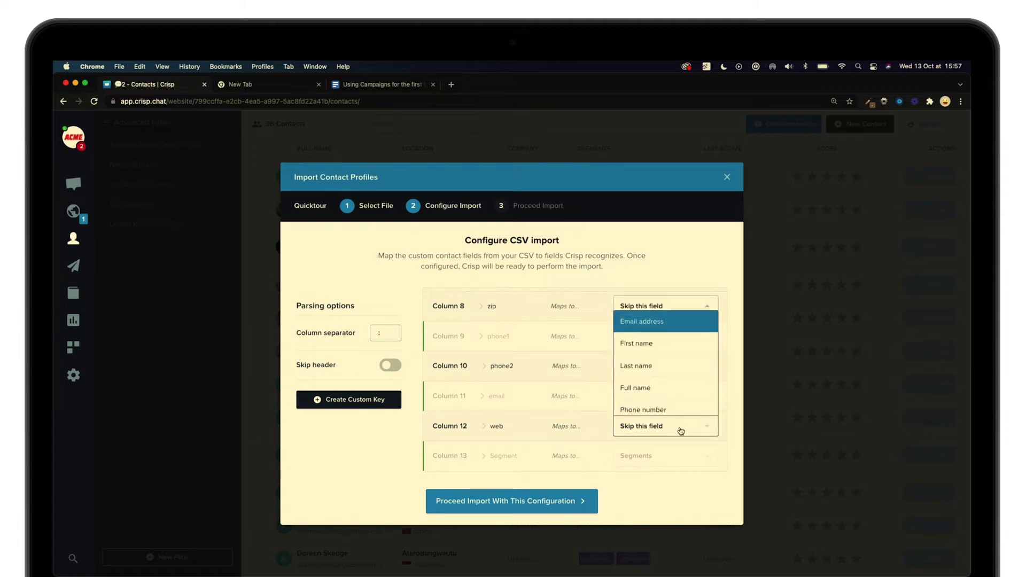
scroll(661, 380, "down", 3)
left_click(658, 349)
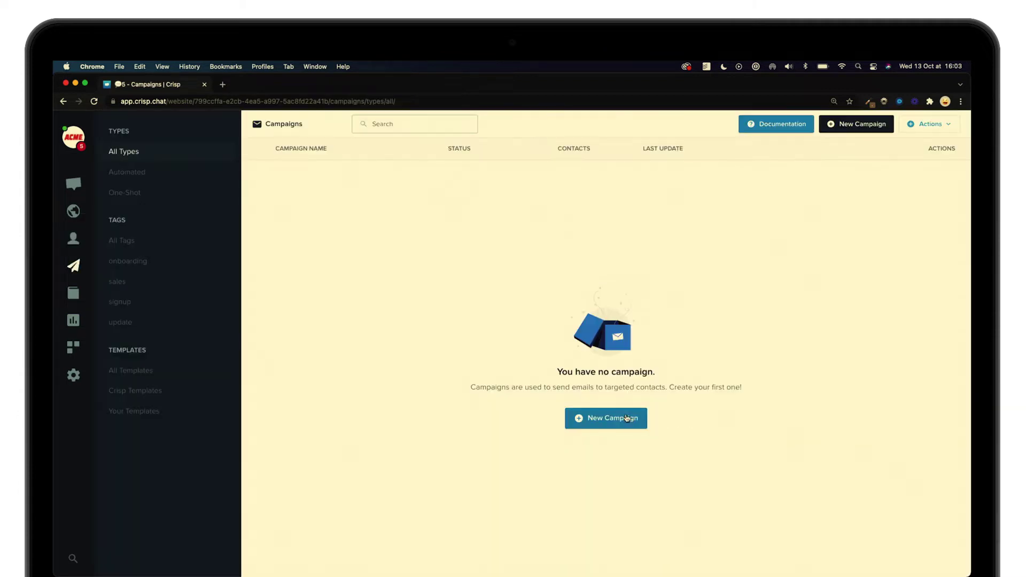
Create a new One-Shot campaign named 'My First Campaign'
left_click(624, 419)
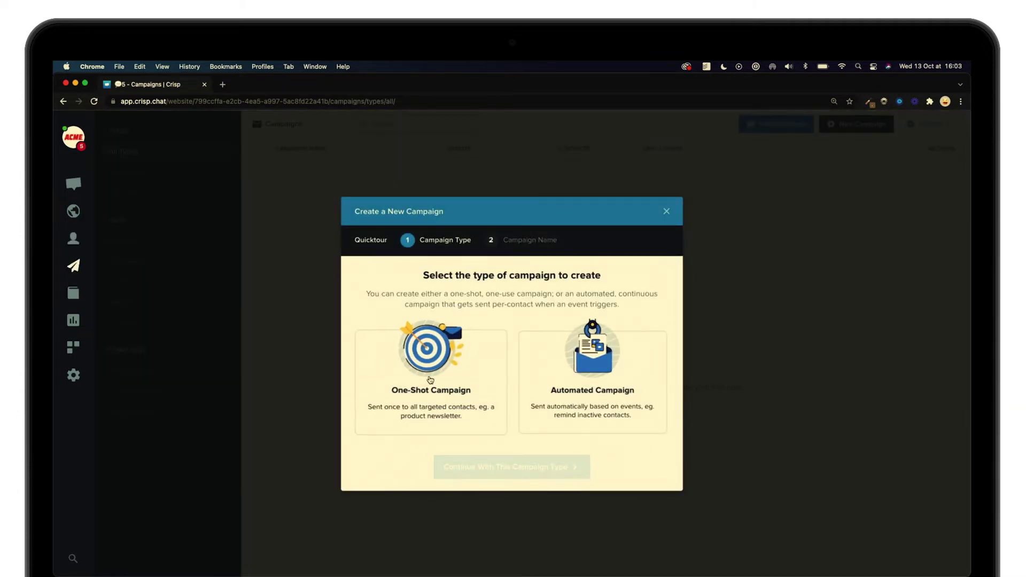
left_click(430, 380)
left_click(527, 469)
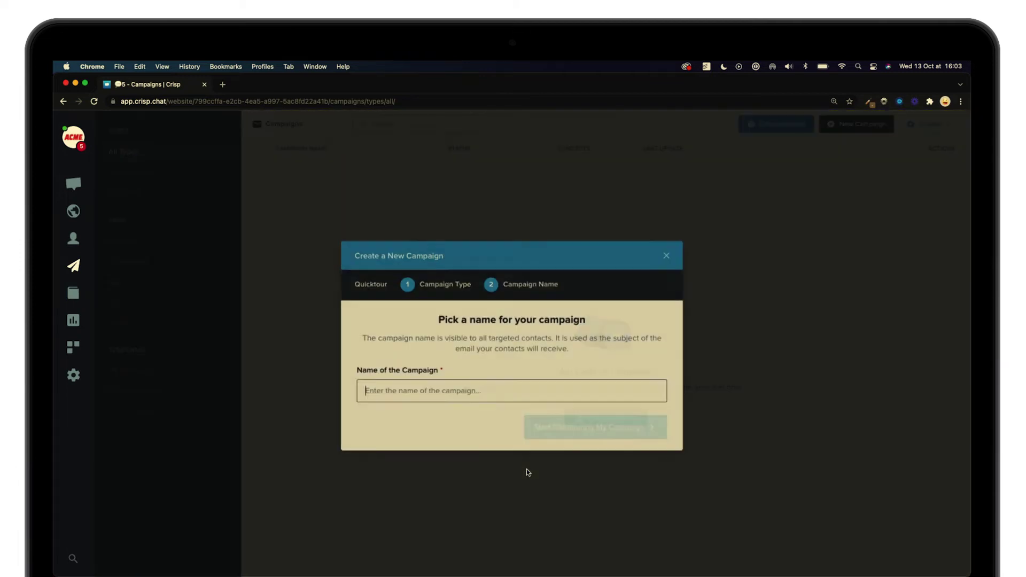
type("My First Campaign")
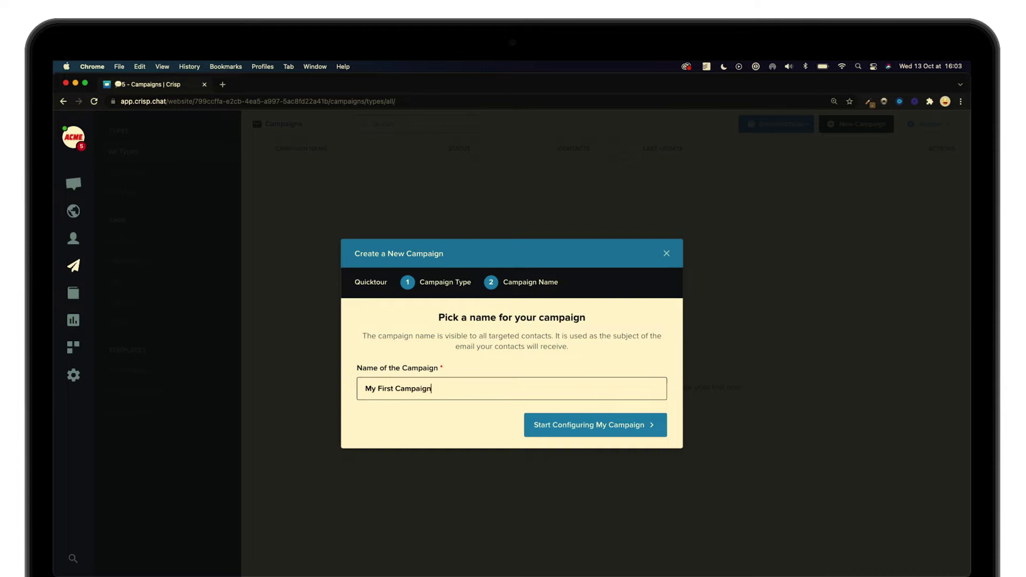
key("Return")
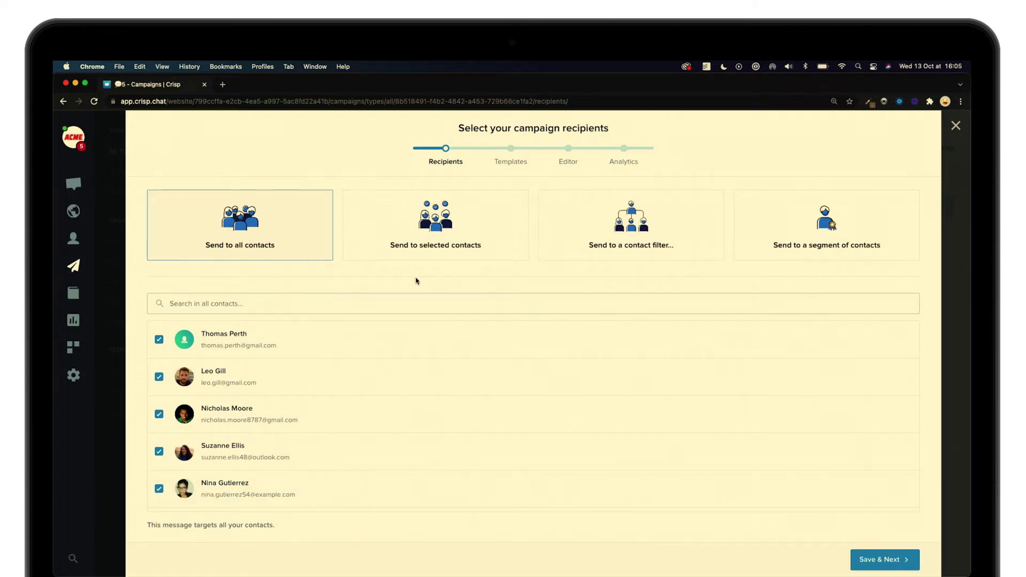
Send My First Campaign to a segment of contacts, ticking the newsletter segment
left_click(420, 232)
left_click(544, 225)
left_click(809, 229)
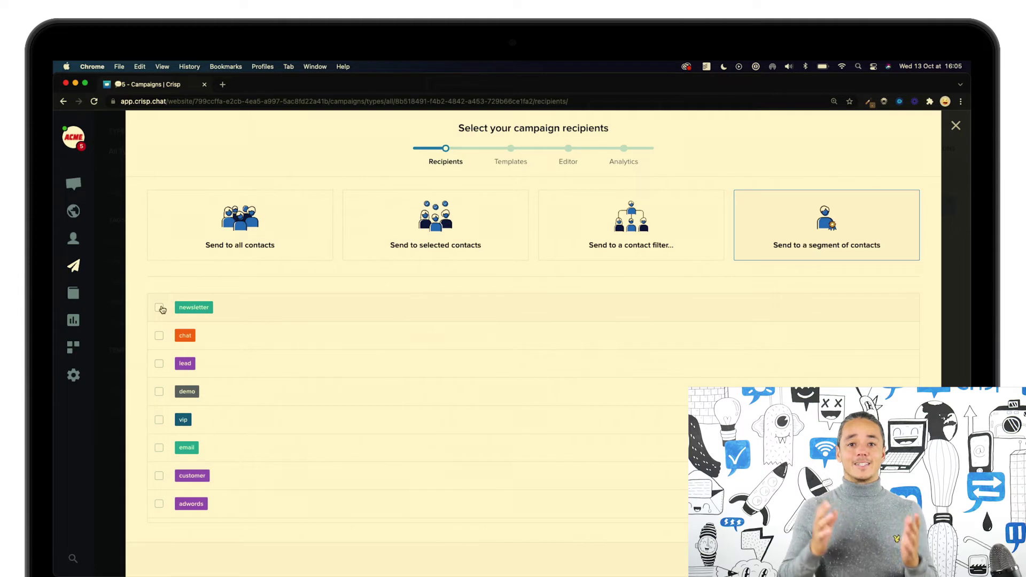
left_click(159, 308)
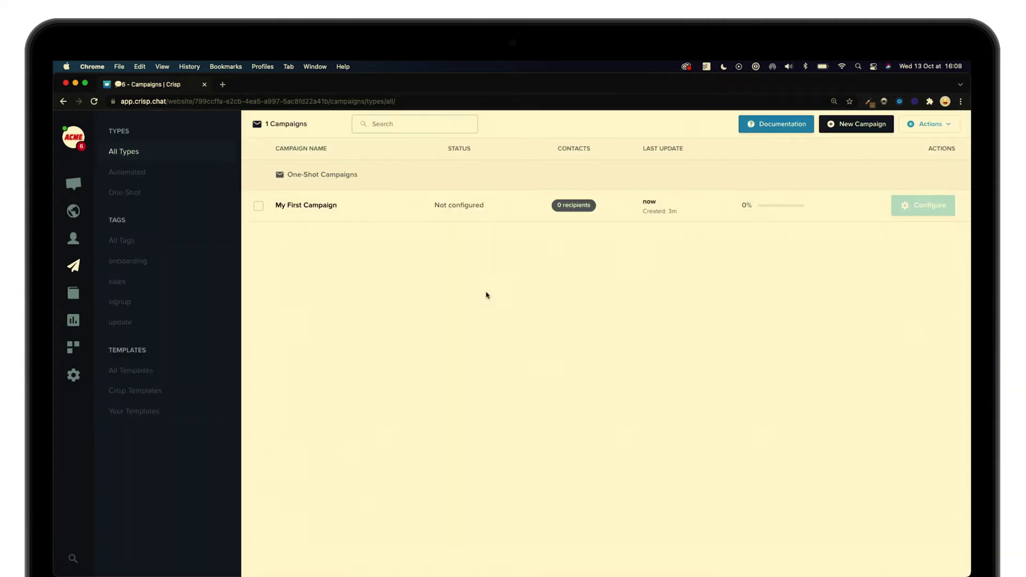
Browse the email templates, switching between all, Crisp's built-in and your own templates
left_click(140, 372)
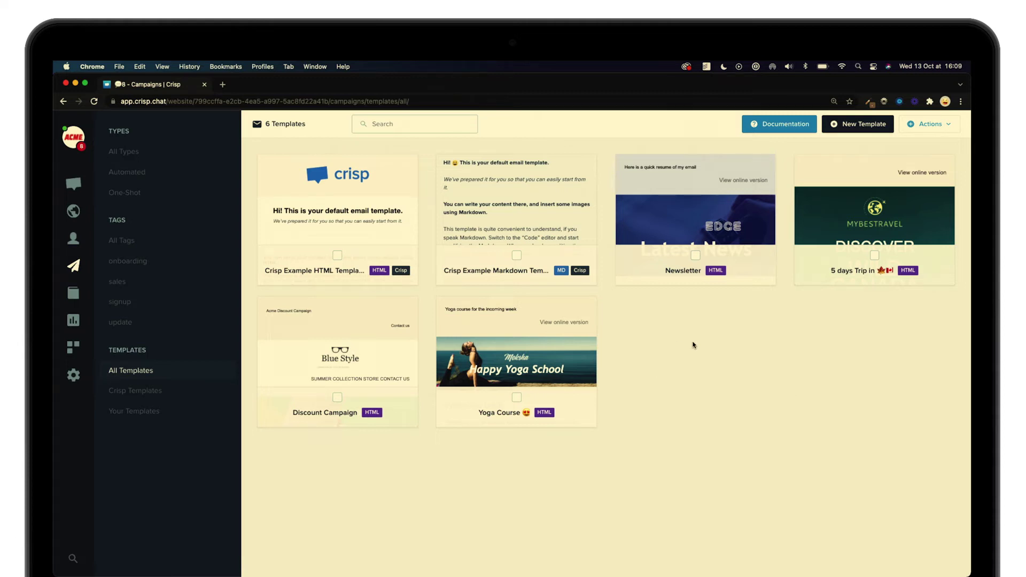
left_click(133, 392)
left_click(138, 413)
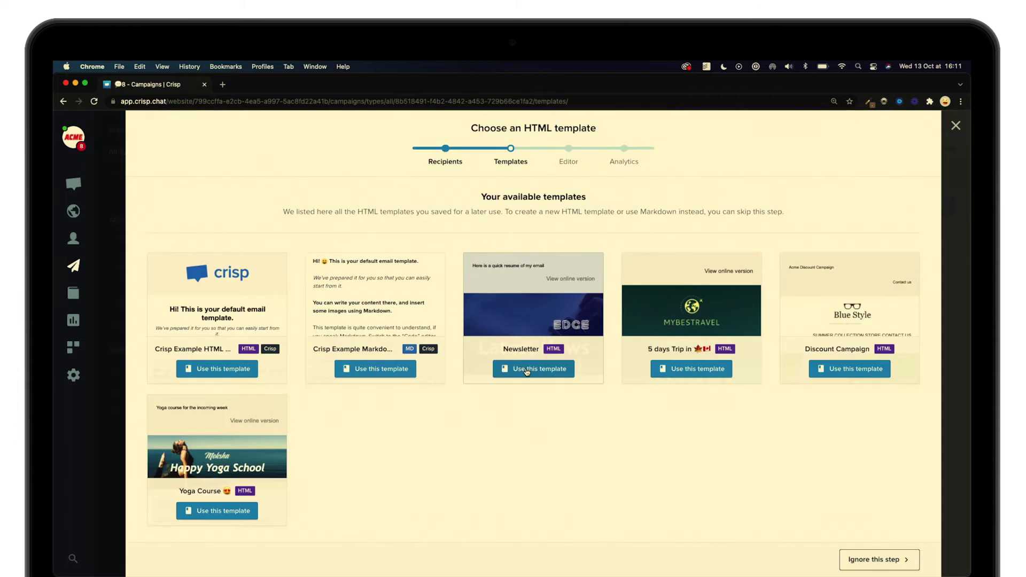
Use the Newsletter template for My First Campaign and review its content
left_click(527, 370)
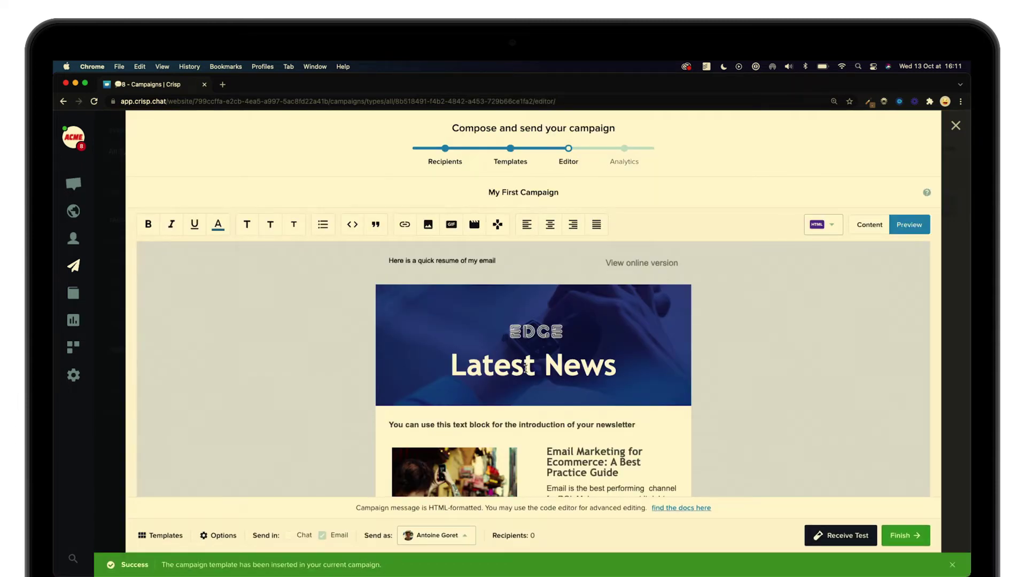
scroll(527, 369, "down", 15)
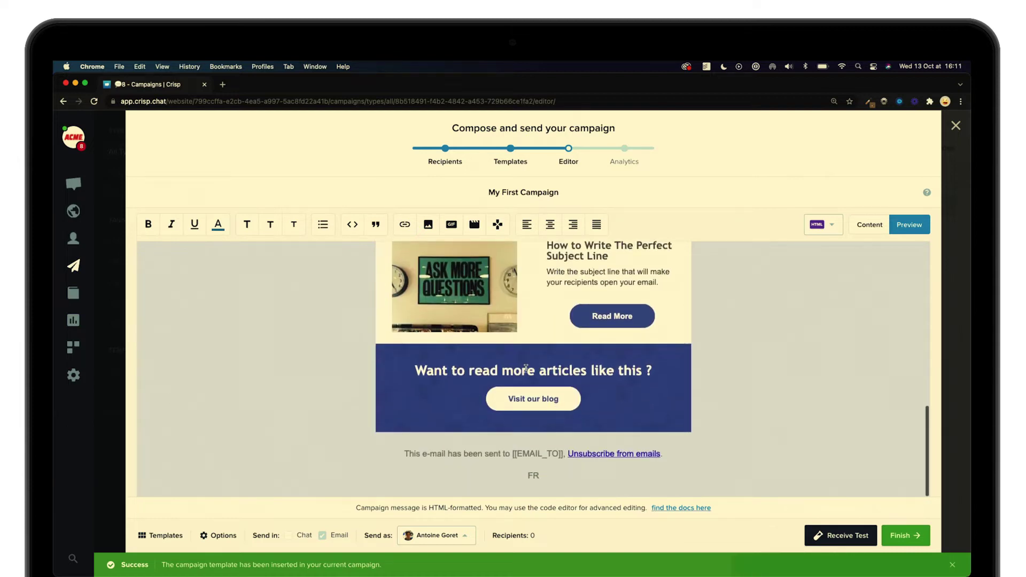
scroll(527, 368, "up", 15)
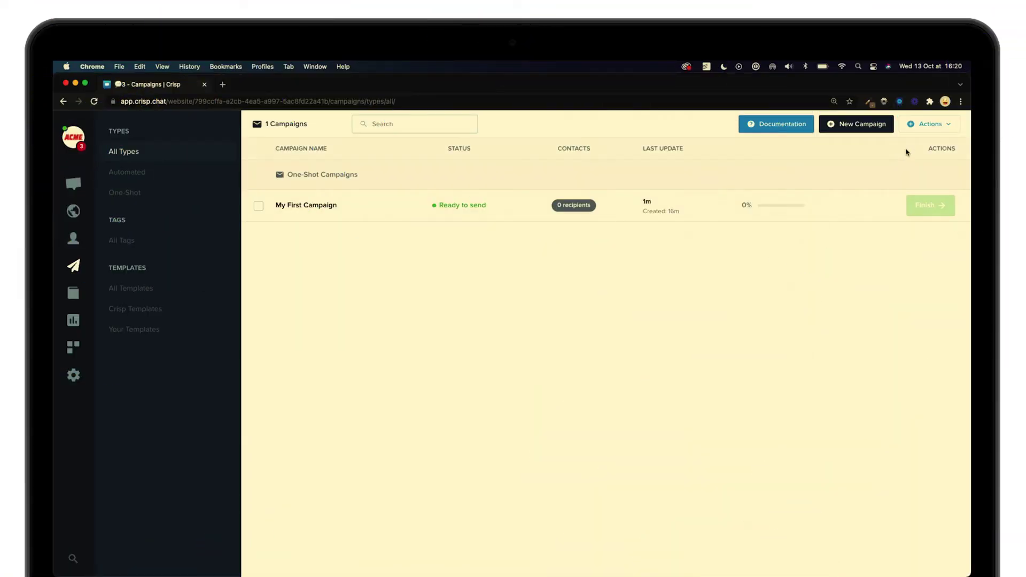
Create a new Automated campaign named 'My First Automated Campaign'
left_click(856, 124)
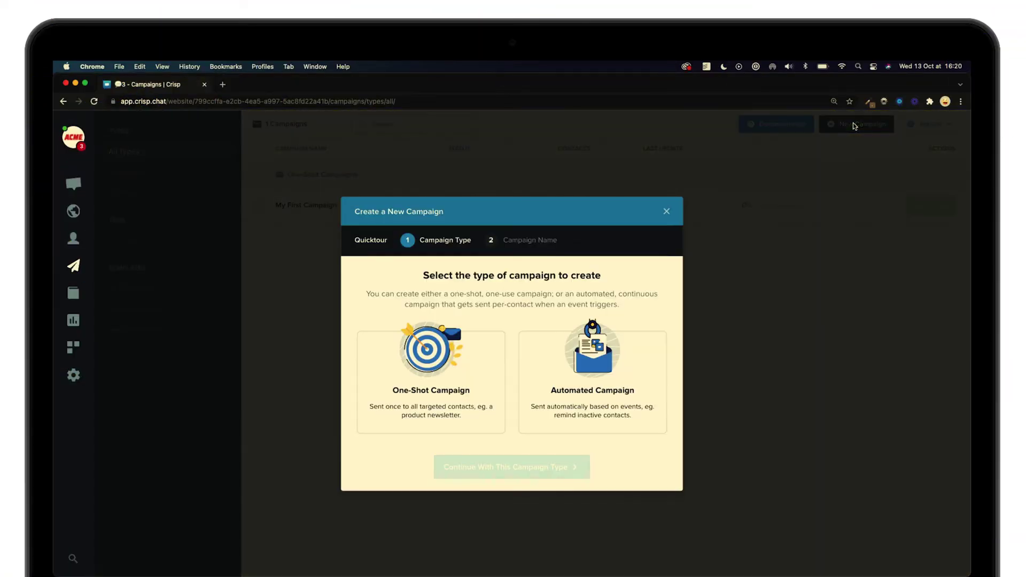
left_click(647, 333)
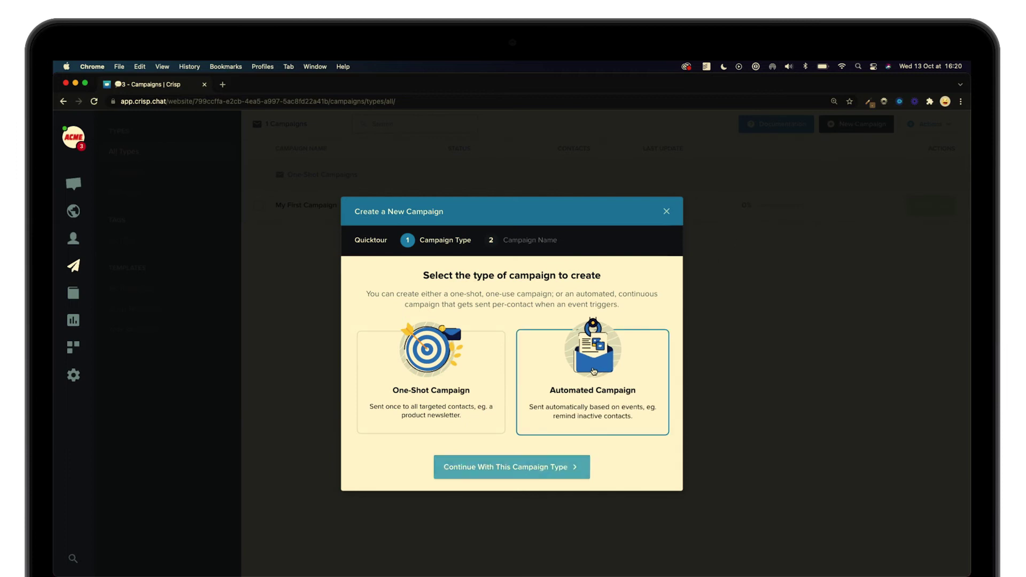
left_click(505, 469)
type("M%y F")
key("BackSpace")
key("BackSpace")
key("BackSpace")
key("BackSpace")
key("BackSpace")
key("BackSpace")
key("BackSpace")
type("y First Aut")
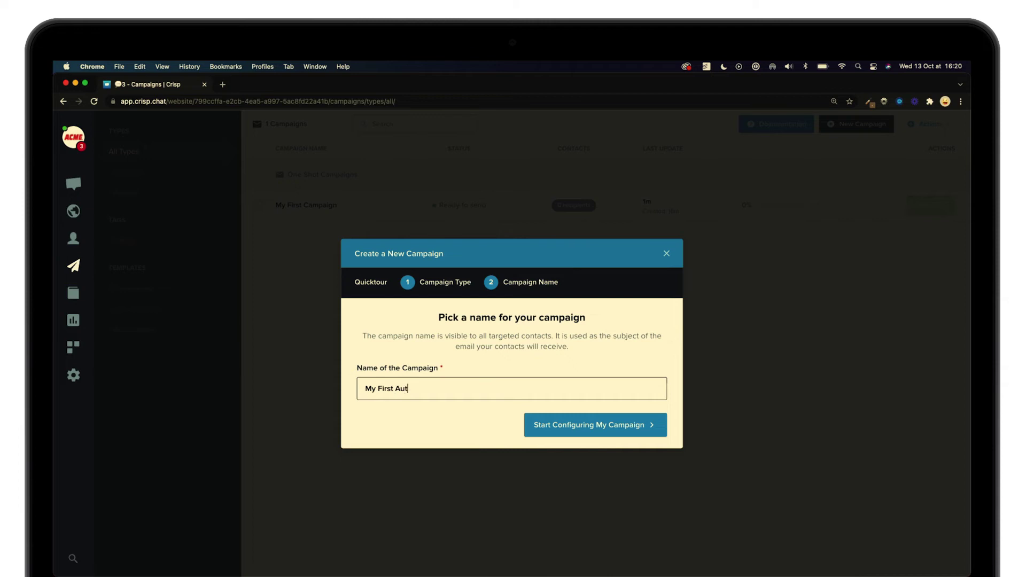
type("omated Campaign")
key("Return")
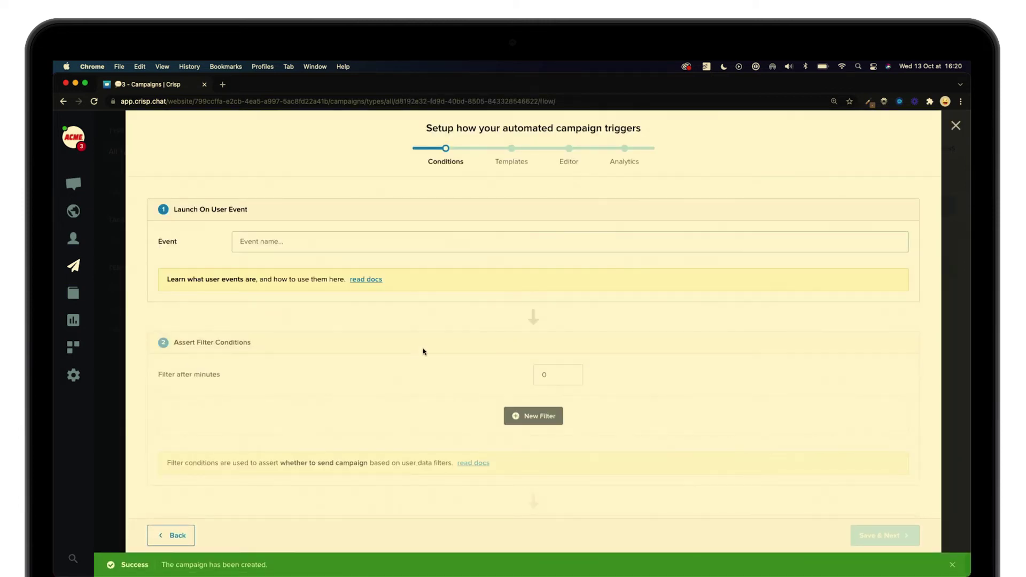
Set the triggering event to sign:up and add a new filter
left_click(290, 242)
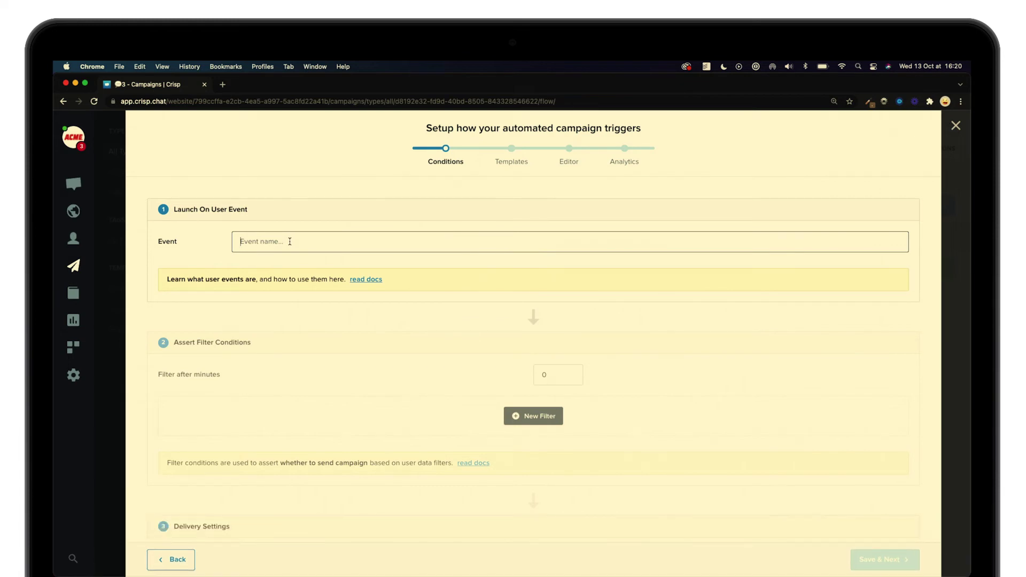
type("sign:up")
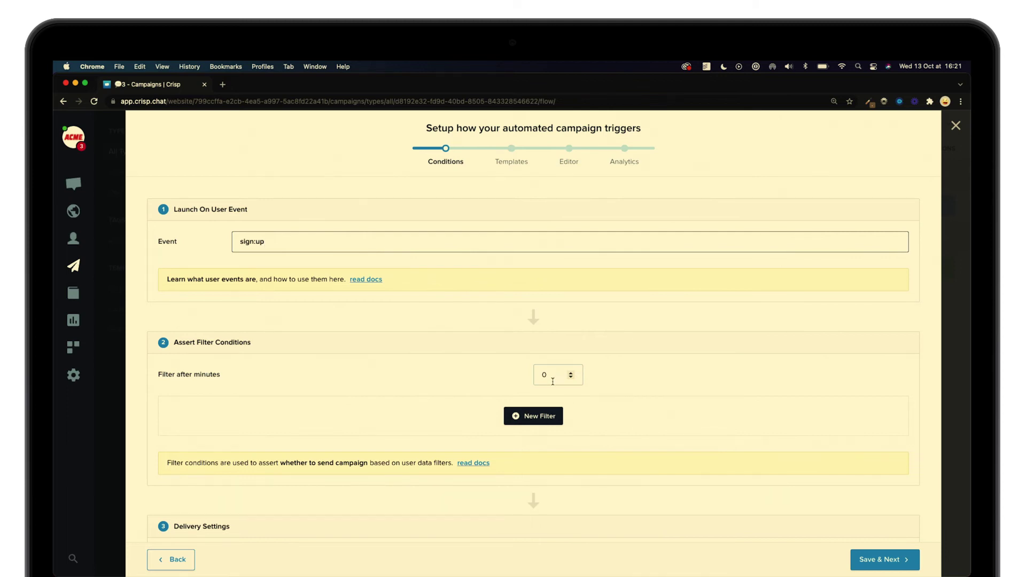
left_click(530, 417)
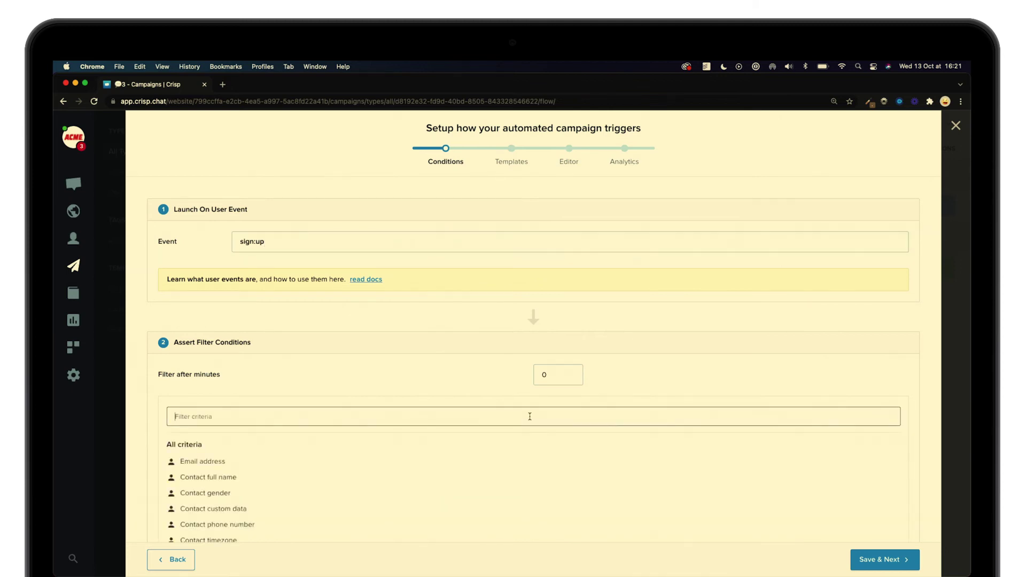
scroll(488, 415, "down", 5)
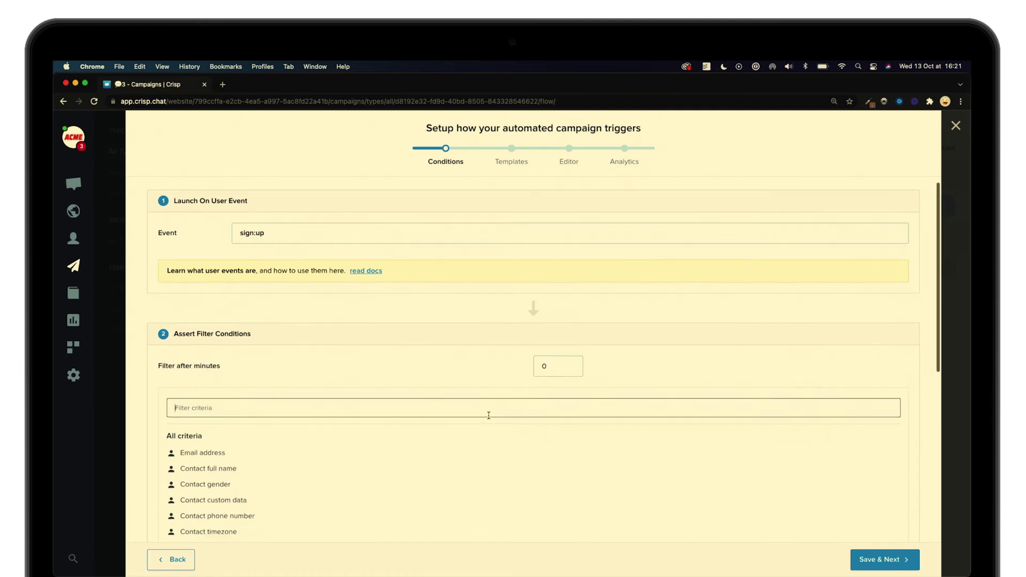
scroll(384, 403, "down", 2)
scroll(383, 404, "up", 2)
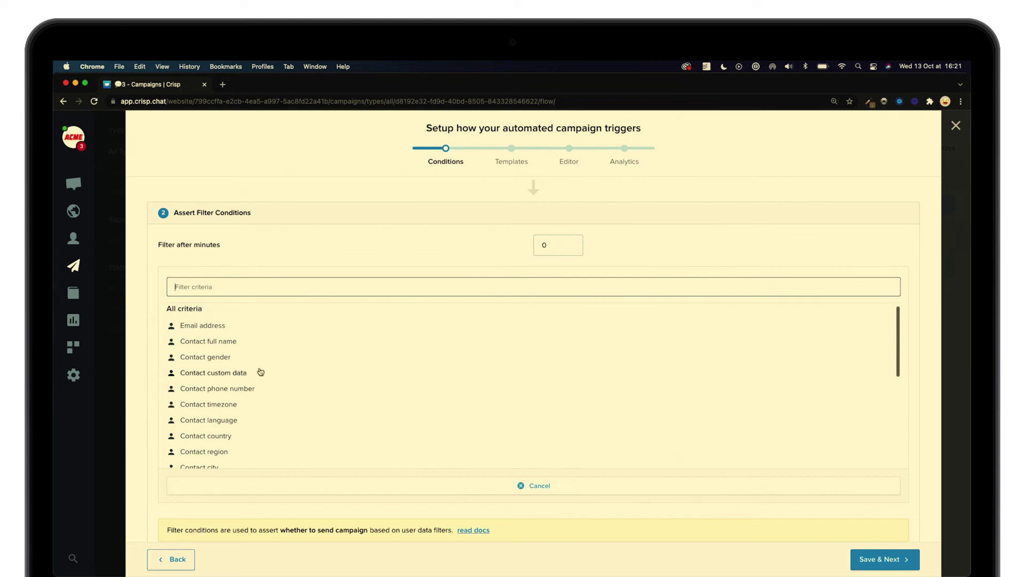
scroll(275, 405, "down", 1)
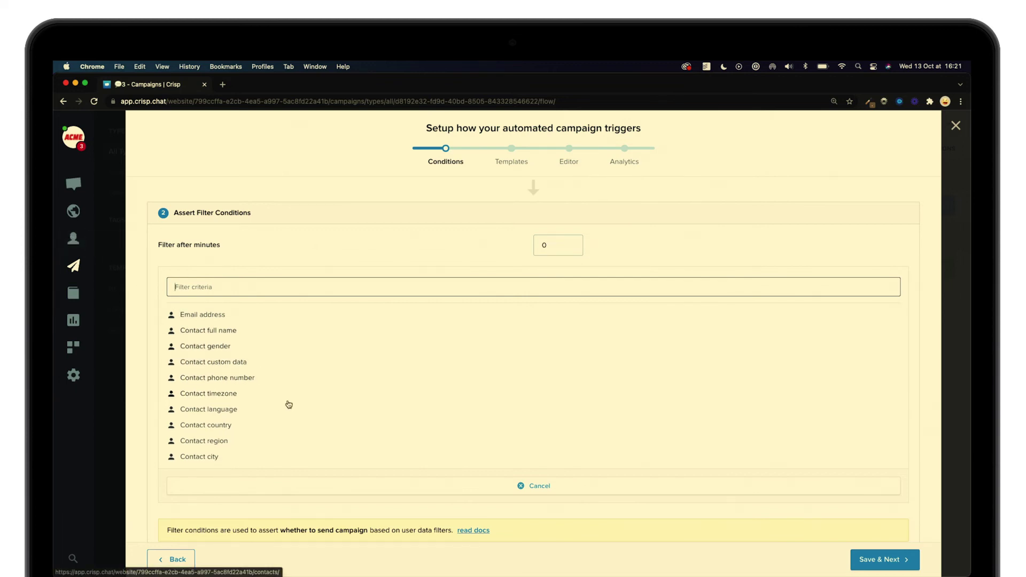
Filter to contacts whose language equals Spanish, then save and continue
left_click(351, 287)
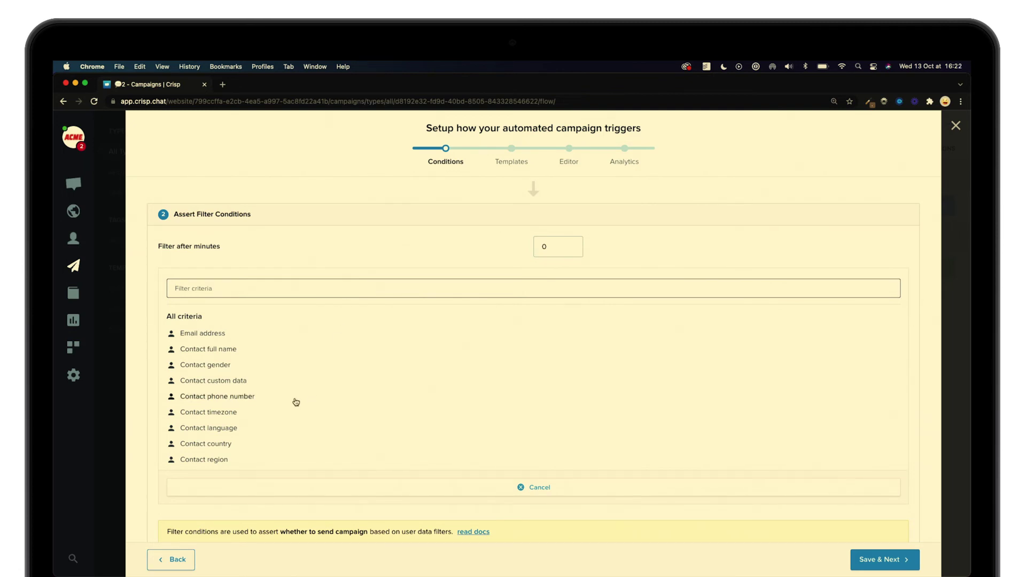
scroll(296, 401, "down", 2)
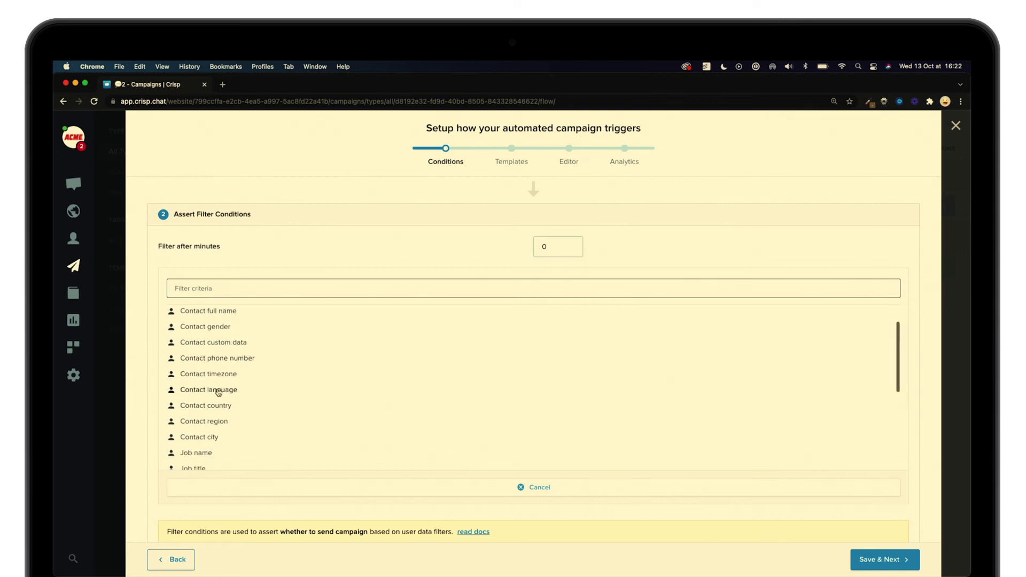
left_click(216, 394)
left_click(337, 307)
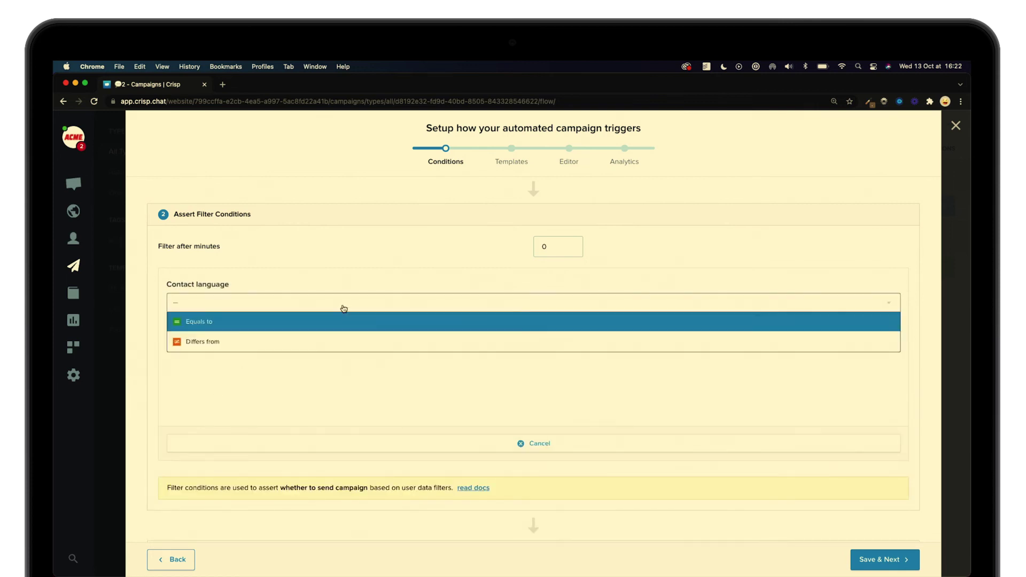
left_click(302, 326)
left_click(285, 333)
type("sp")
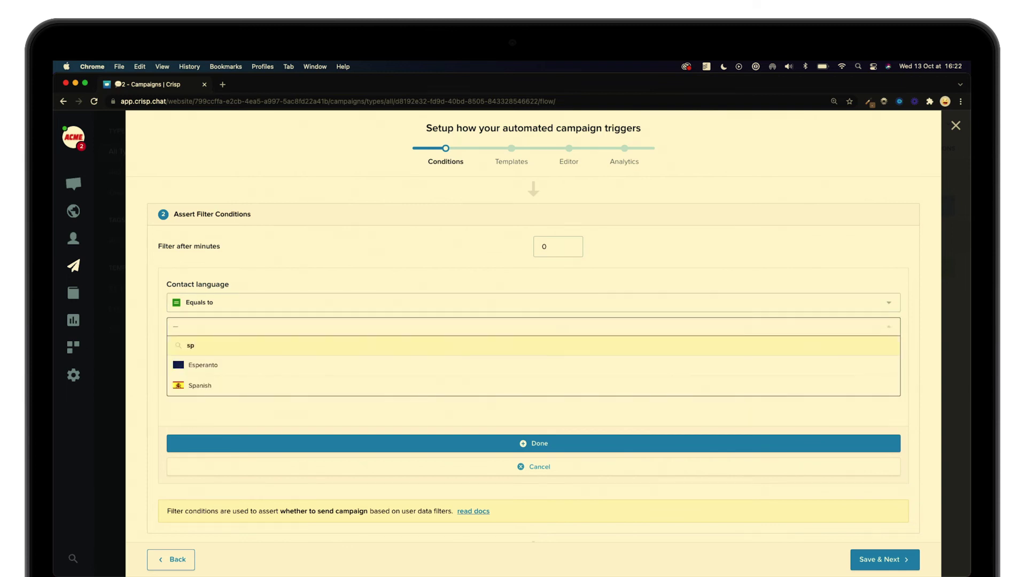
left_click(279, 392)
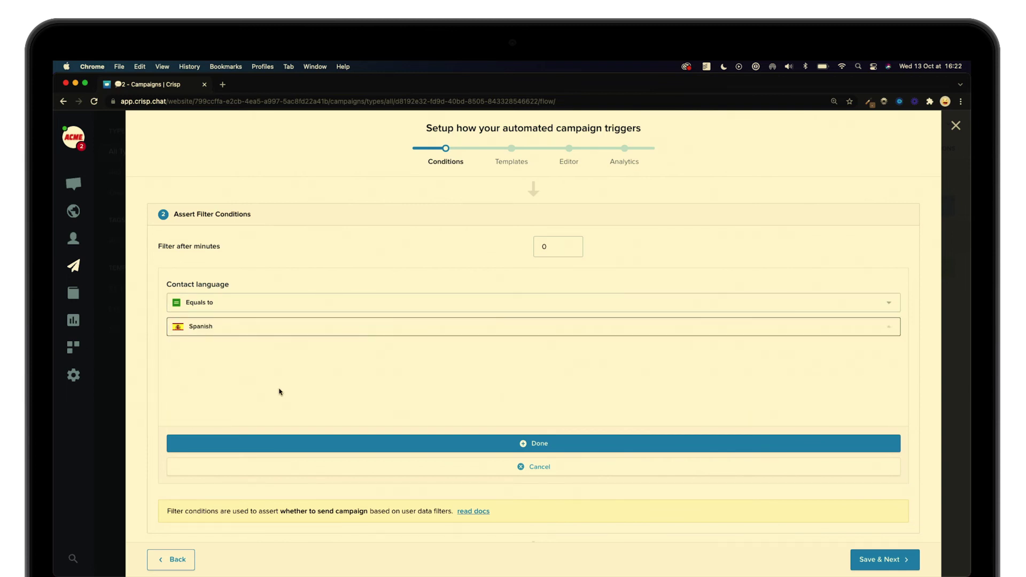
left_click(525, 443)
scroll(532, 446, "down", 3)
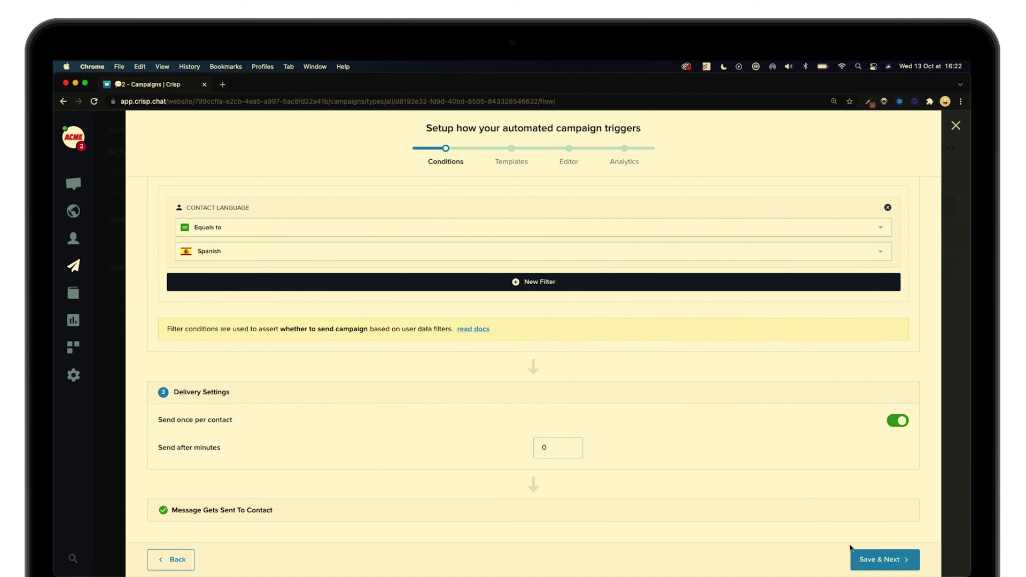
left_click(877, 561)
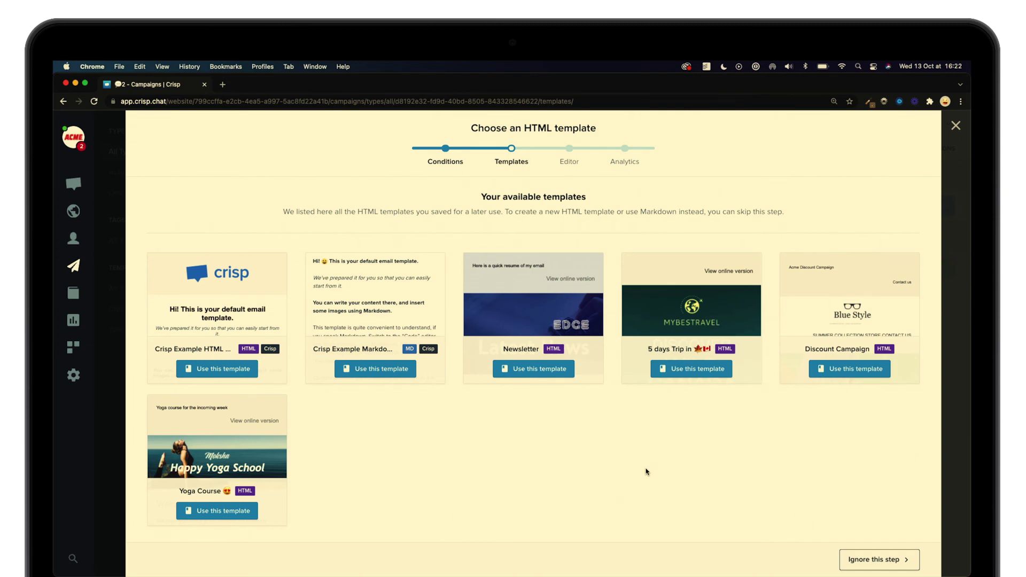